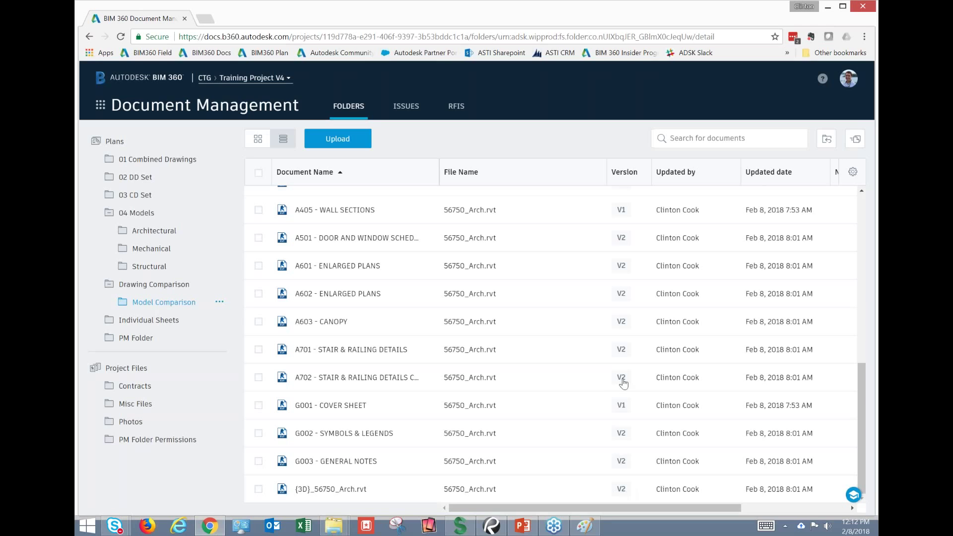
- Check the version histories of the A702 stair sheet and the {3D}_56750_Arch.rvt model
click(621, 378)
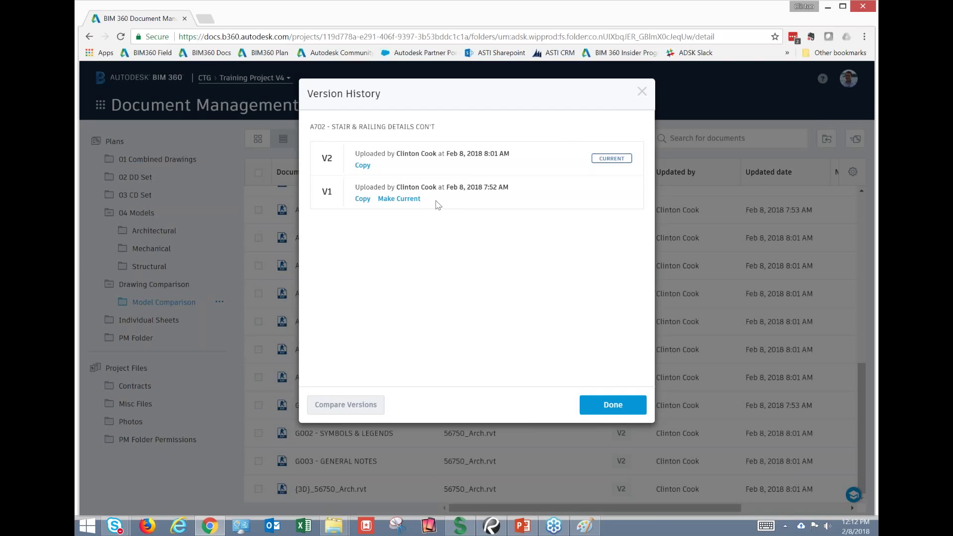
click(620, 399)
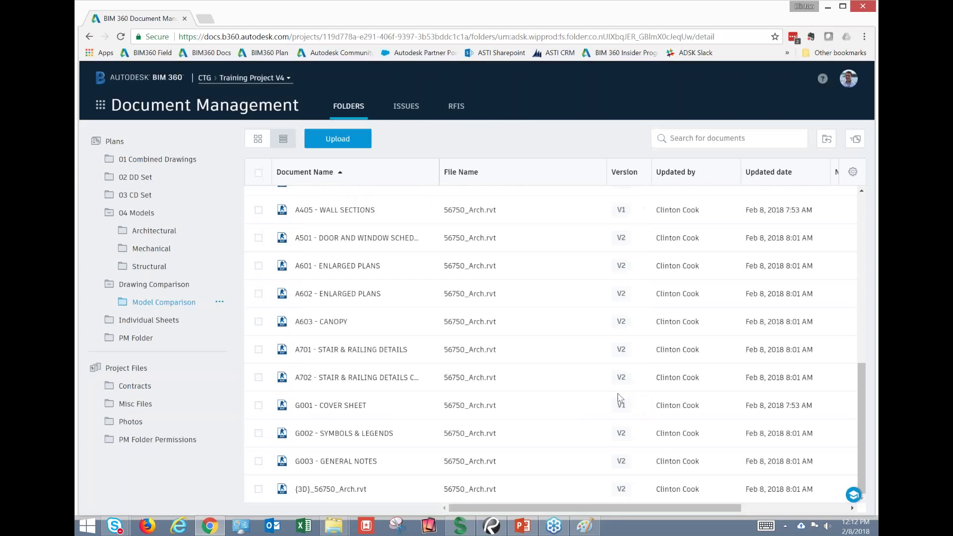
click(621, 489)
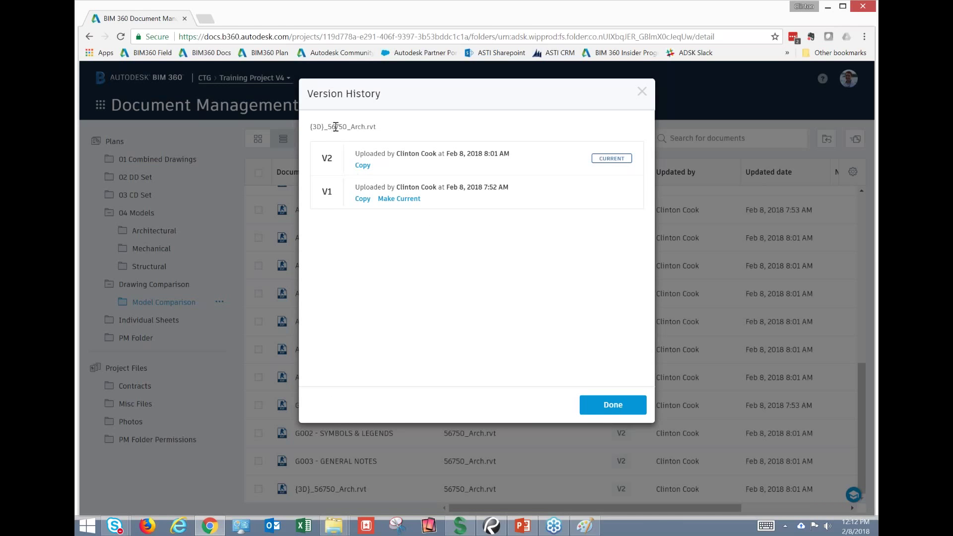
click(641, 92)
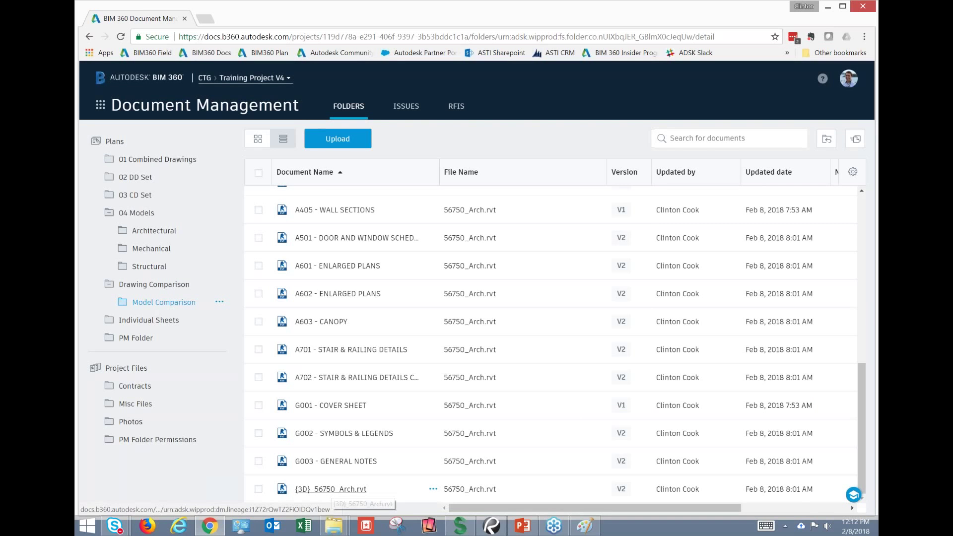
- Open {3D}_56750_Arch.rvt in the viewer and begin choosing V1 and V2 to compare
click(337, 489)
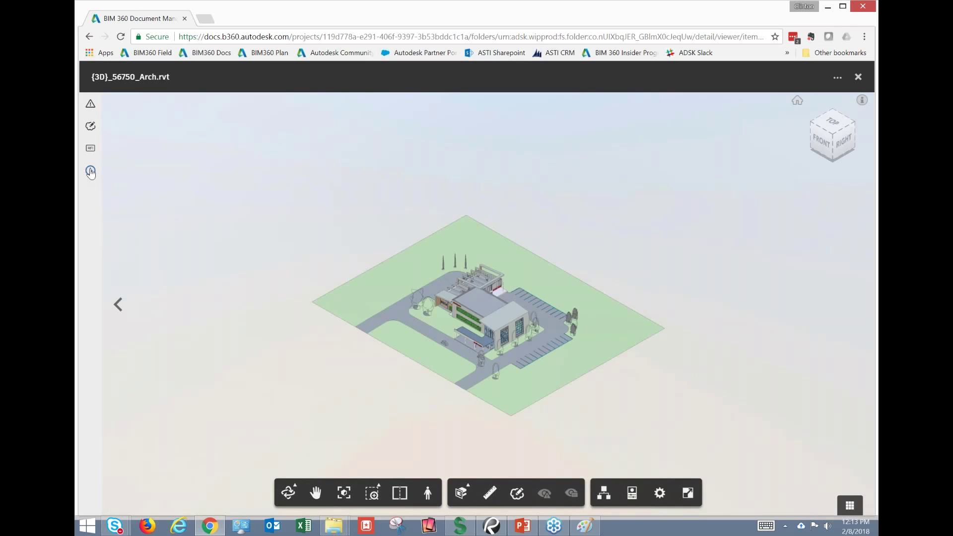
click(90, 171)
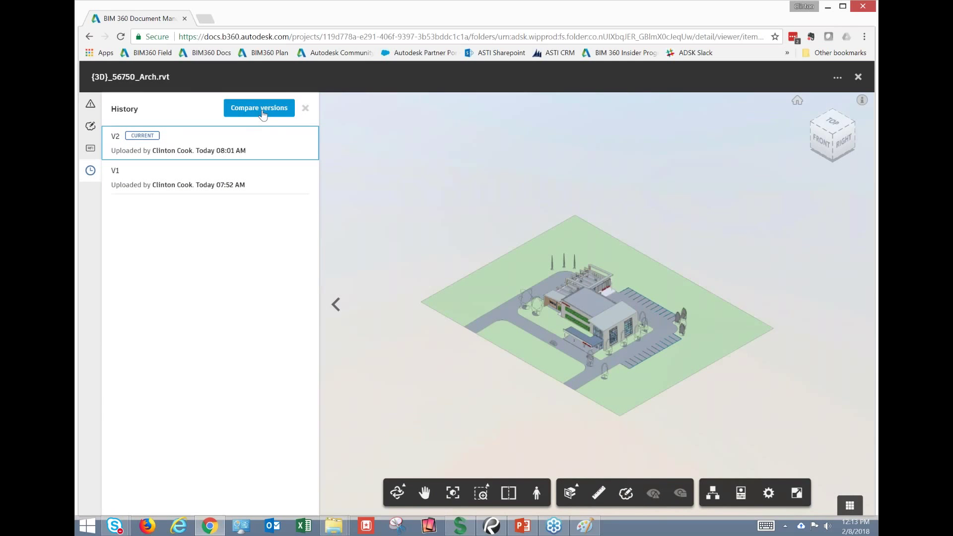
click(263, 113)
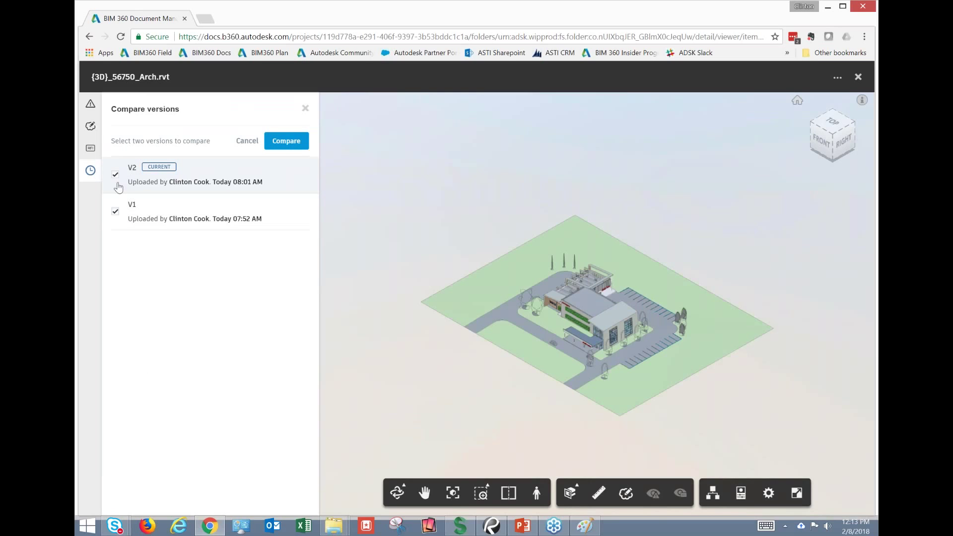
- Run the V1 vs V2 comparison, inspect the colour-coded model, and close the comparison panel
click(287, 143)
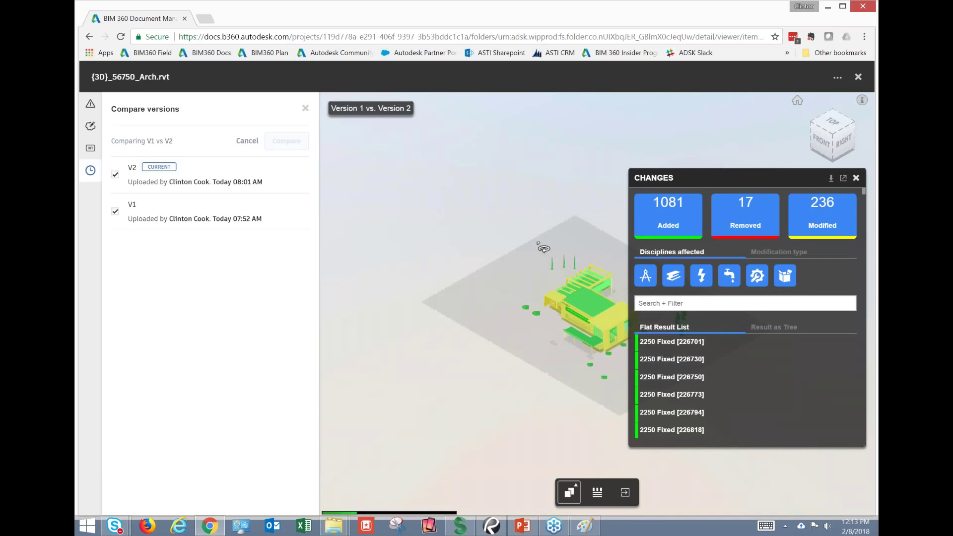
drag(533, 231, 569, 282)
scroll(569, 283, up, 5)
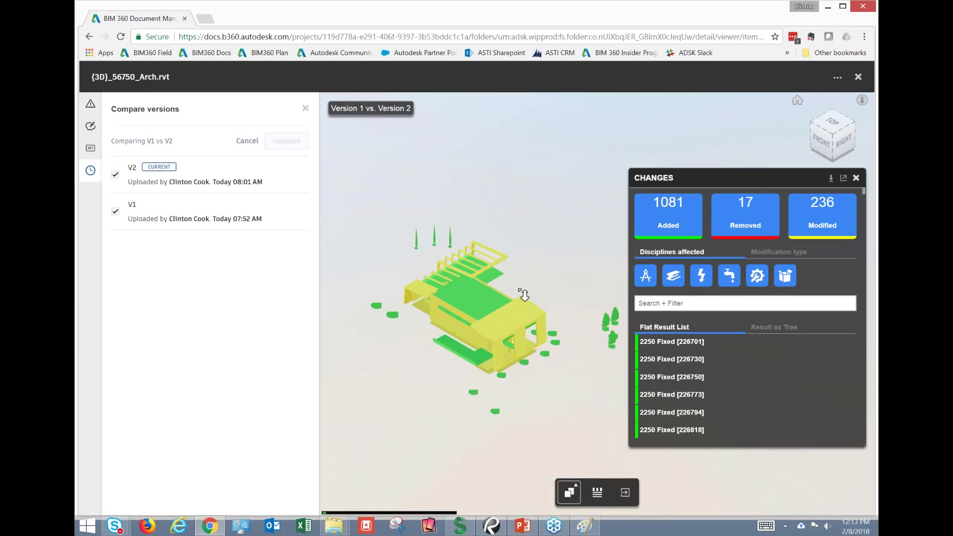
click(305, 108)
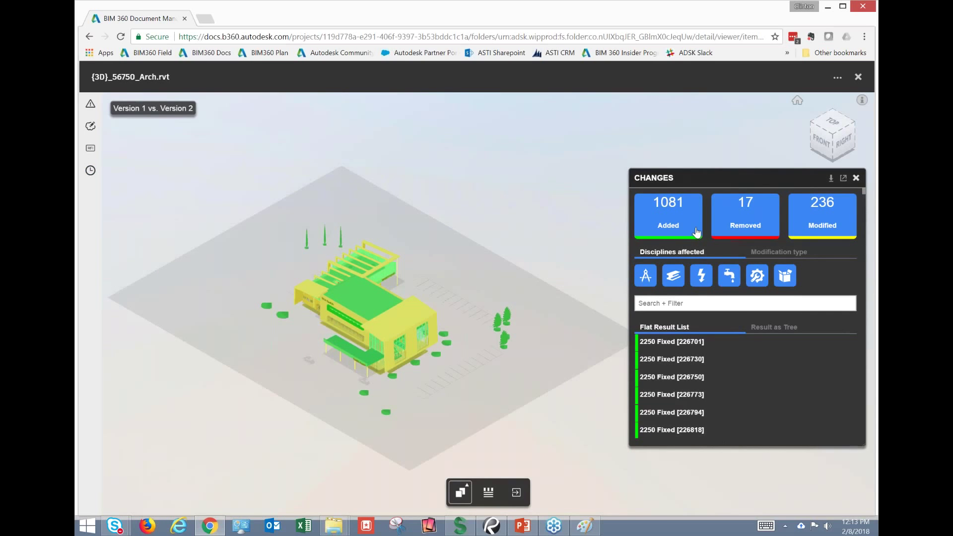
- Turn off Removed and Modified changes, leaving the 1081 added elements in green, and orbit to inspect
click(739, 226)
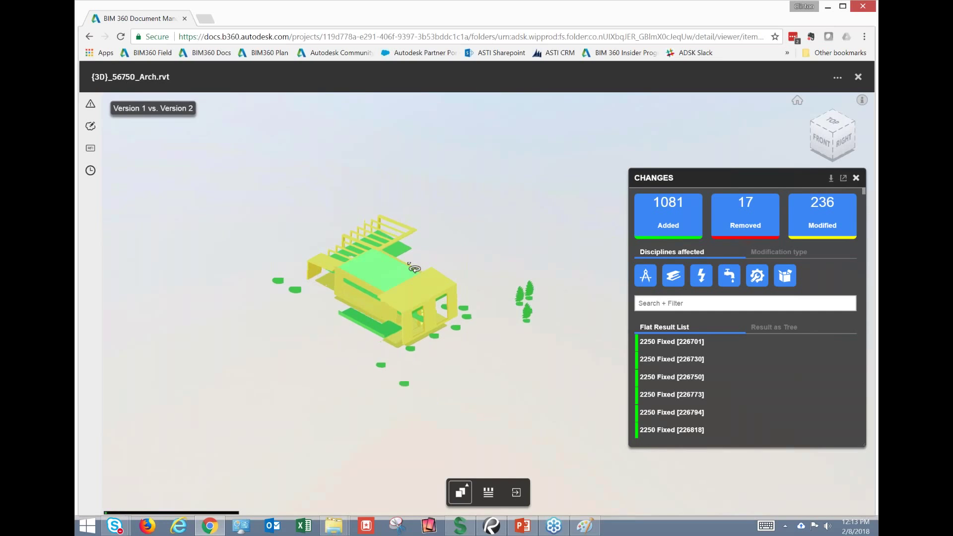
drag(466, 248, 495, 265)
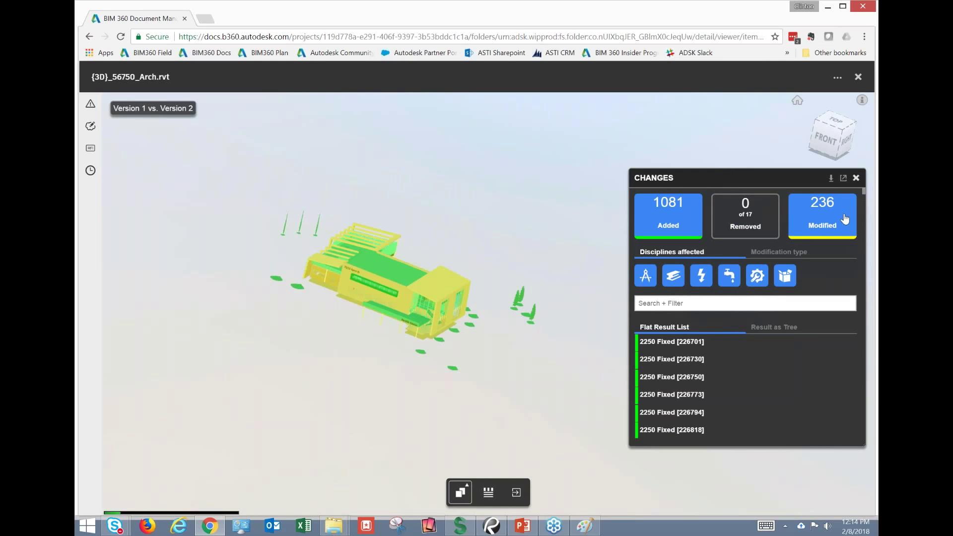
click(838, 219)
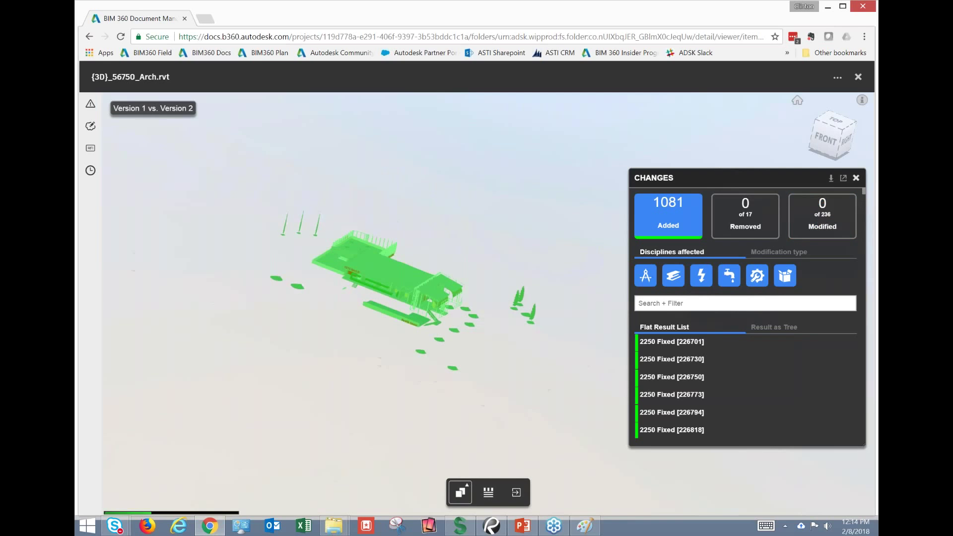
drag(476, 264, 469, 257)
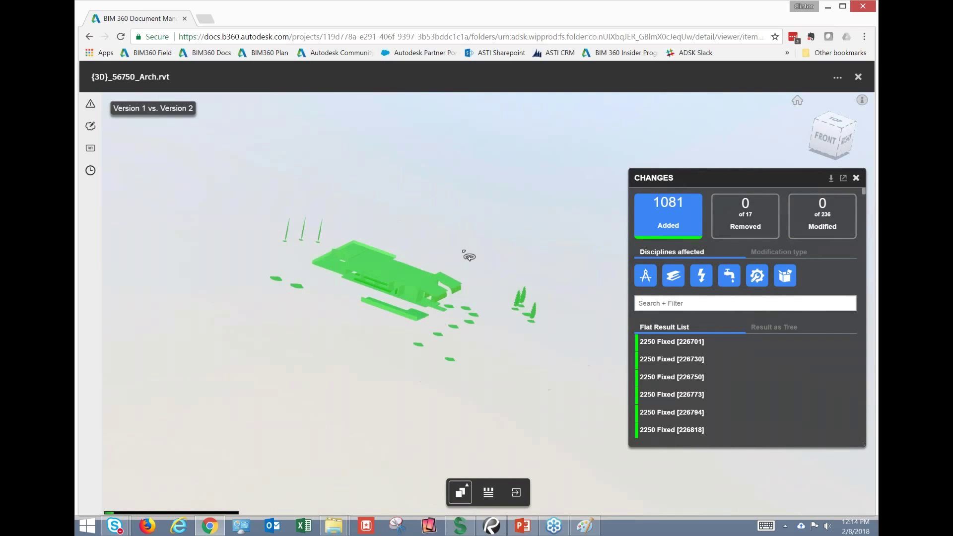
scroll(406, 305, up, 5)
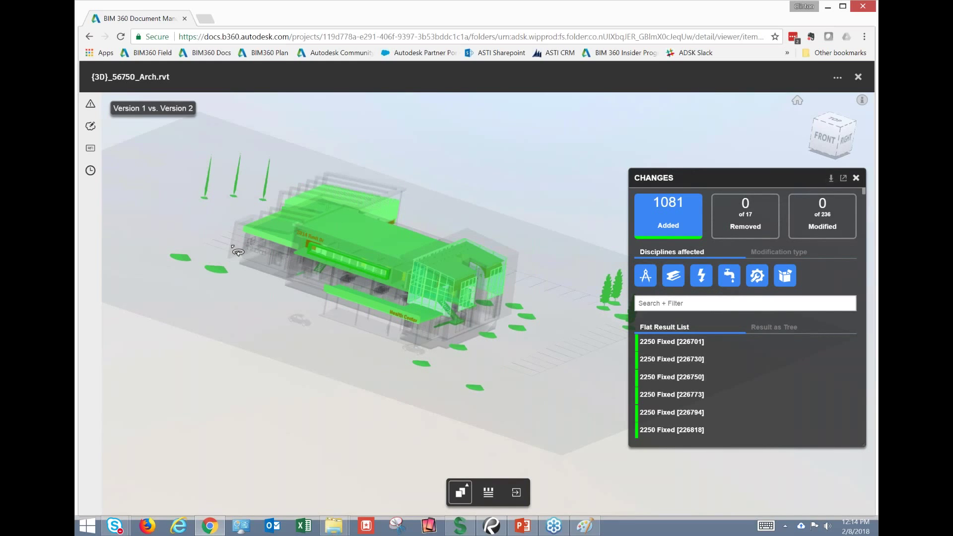
drag(237, 251, 384, 232)
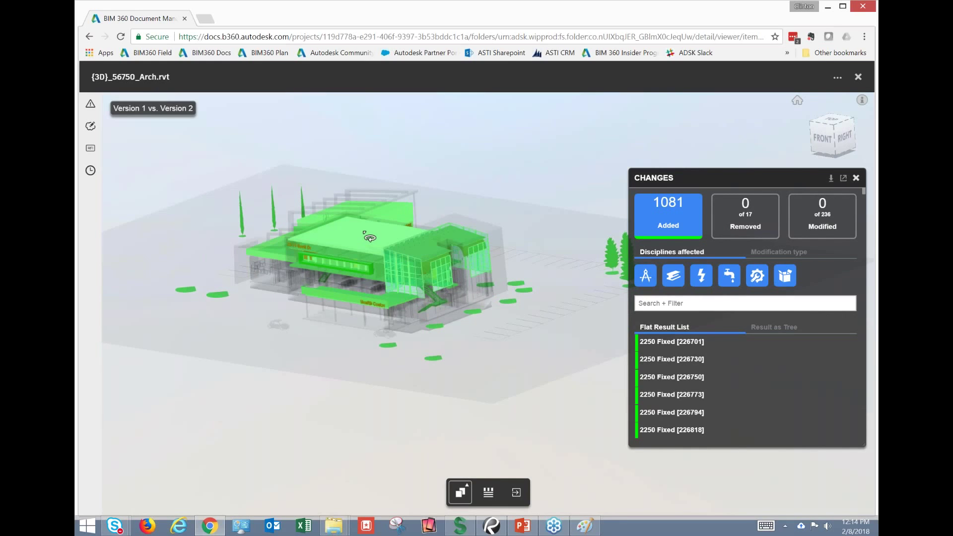
drag(369, 237, 426, 266)
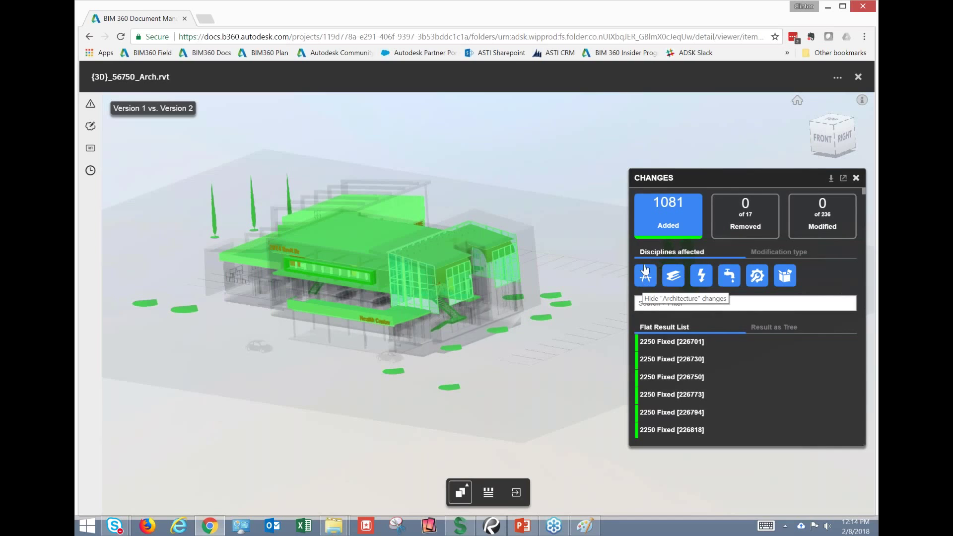
- Toggle the discipline filters so the Architecture additions show 1051 of 1081 added elements
click(645, 275)
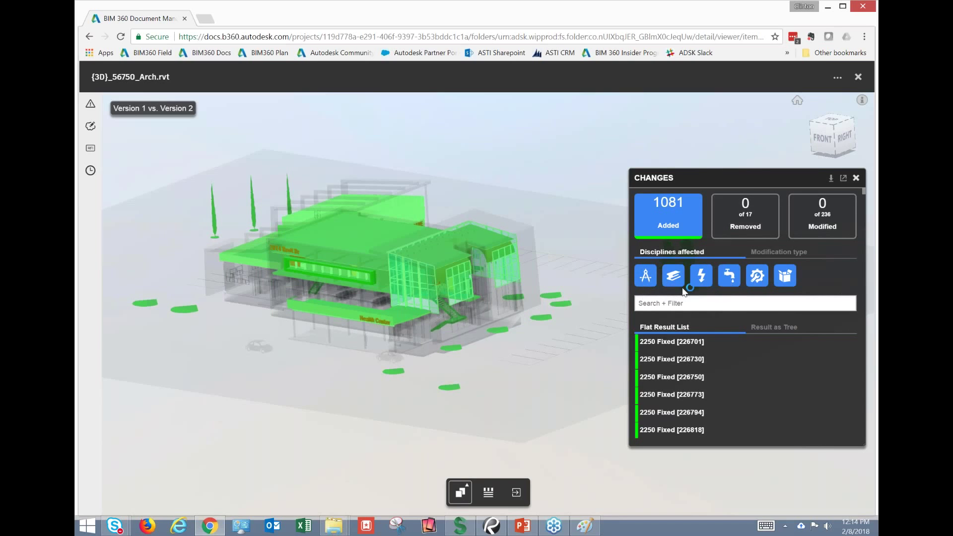
click(673, 276)
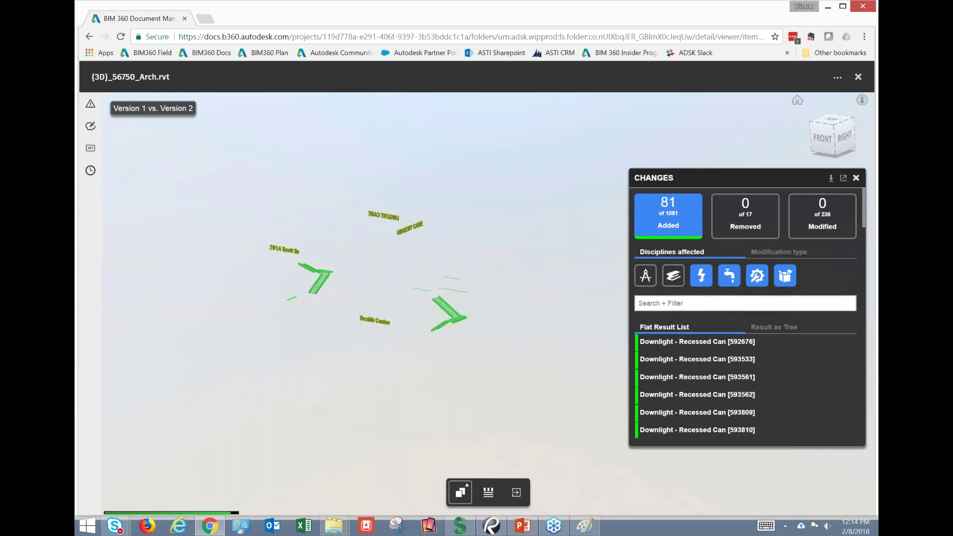
click(700, 276)
click(729, 275)
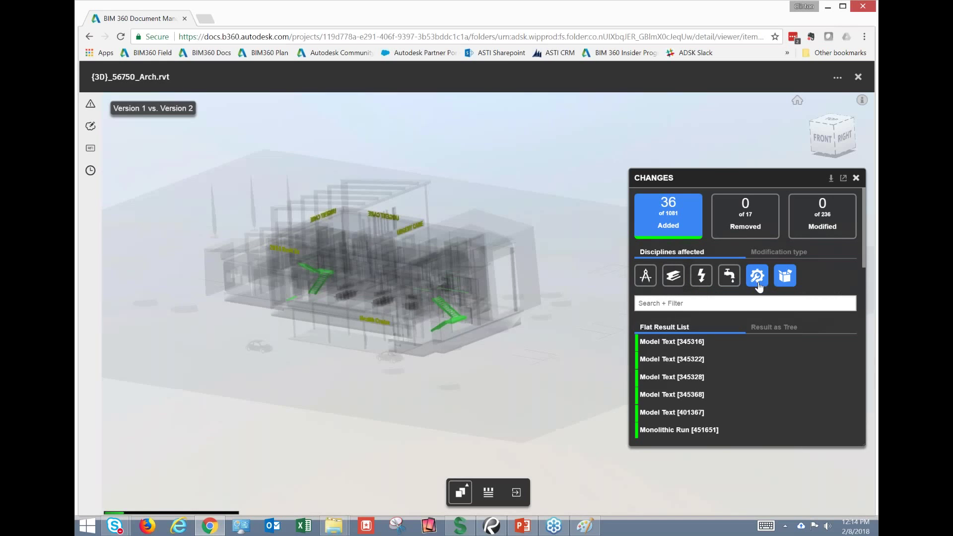
click(756, 275)
click(783, 278)
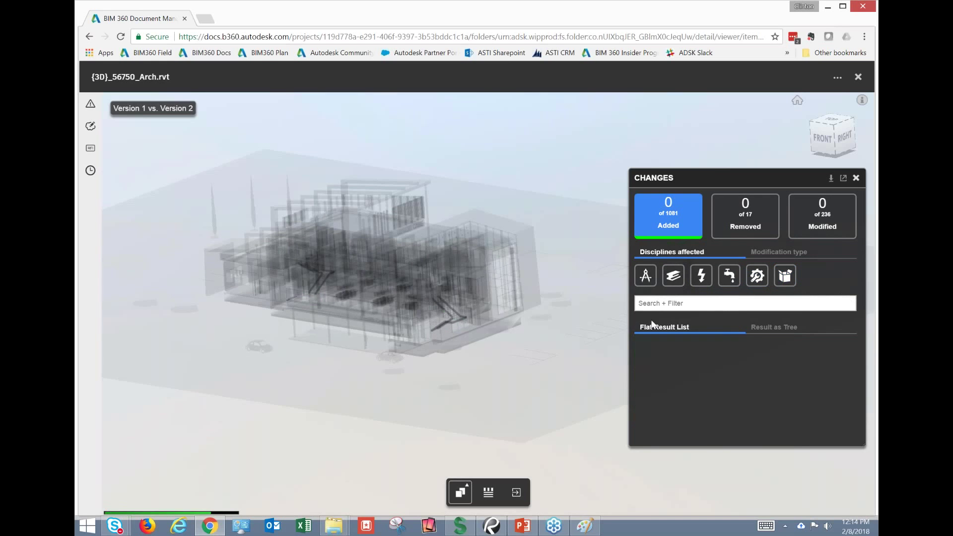
click(644, 286)
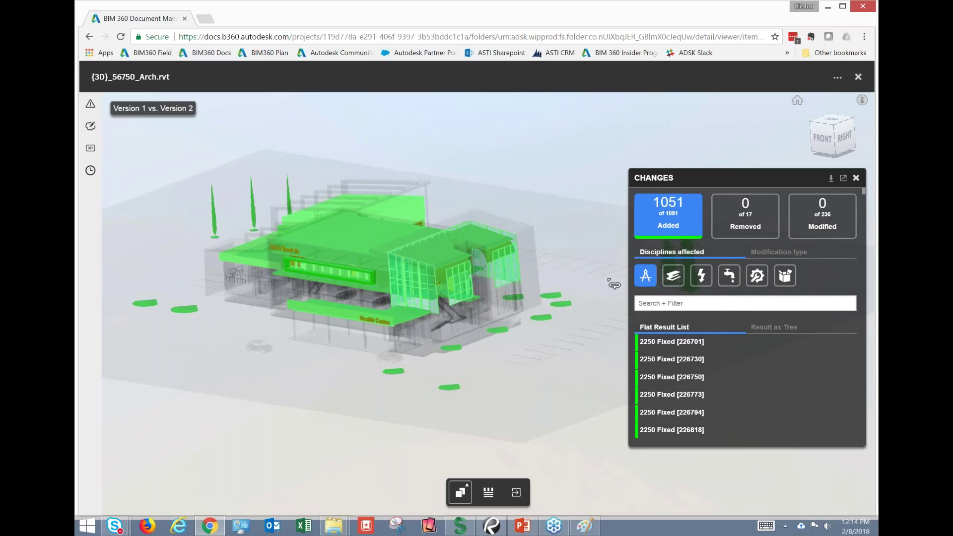
click(645, 277)
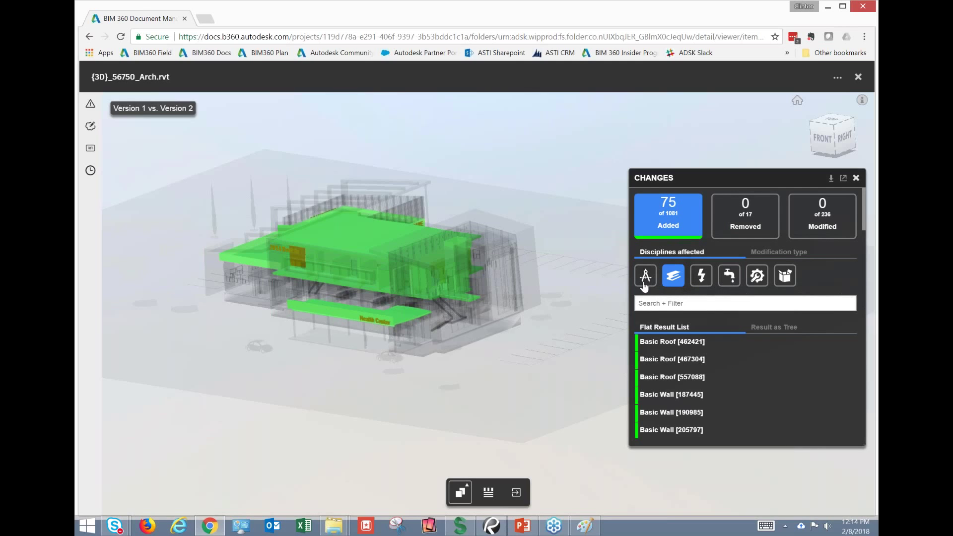
click(675, 286)
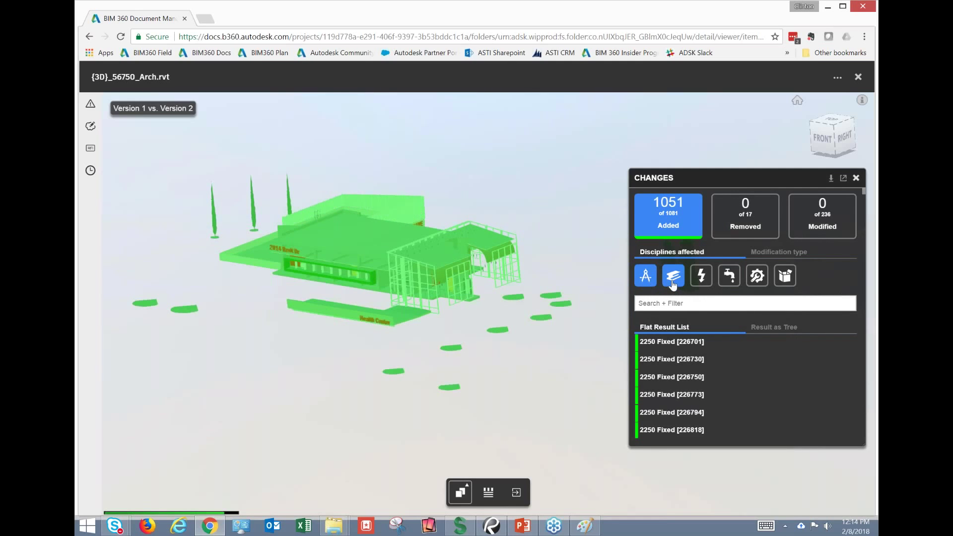
- Filter additions to Plumbing only (13 of 1081) and zoom in on the green fountains and lavatories
click(673, 284)
click(673, 285)
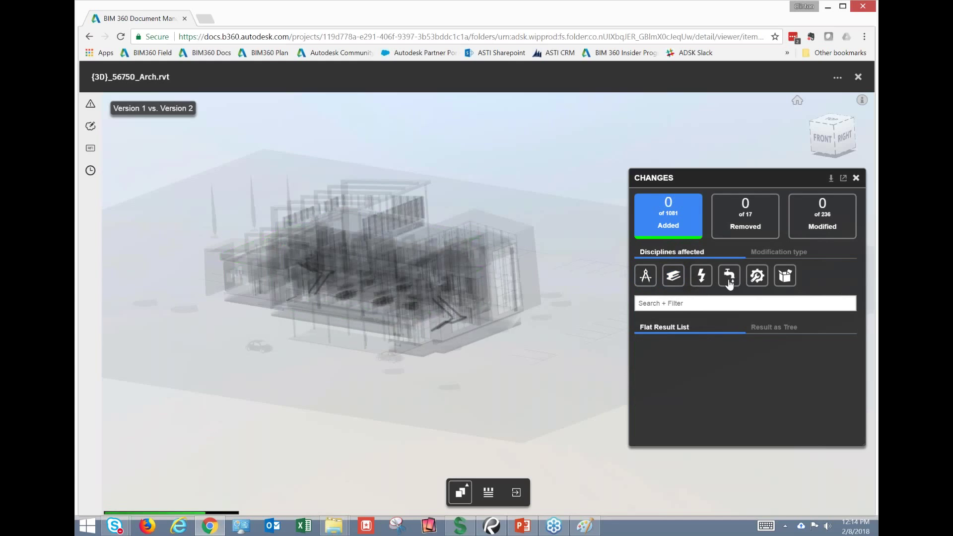
click(728, 282)
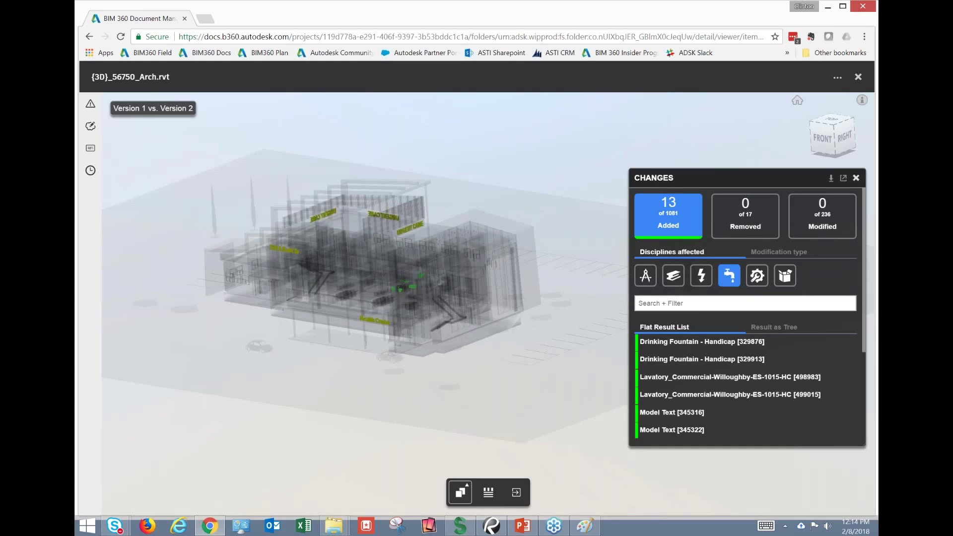
drag(406, 291, 409, 297)
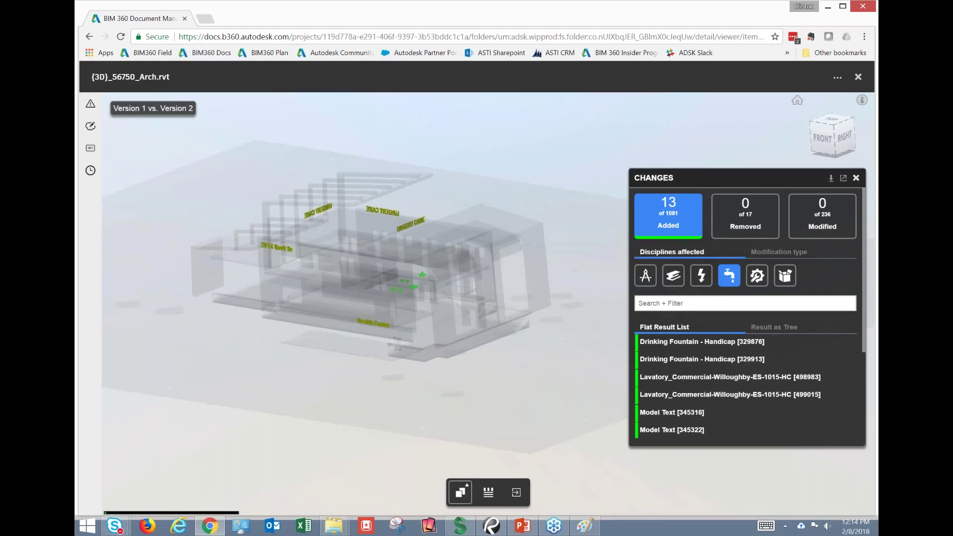
scroll(415, 302, up, 5)
scroll(415, 302, up, 3)
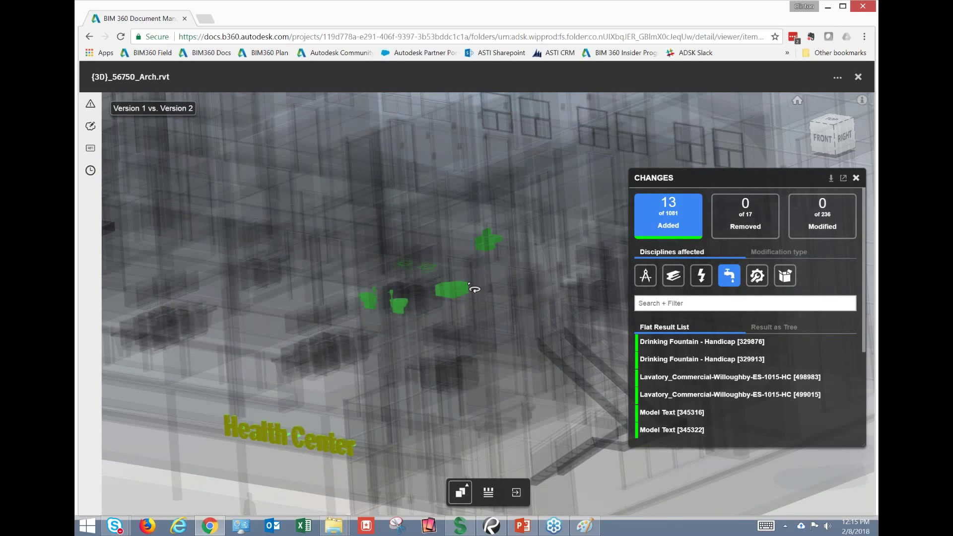
scroll(473, 293, down, 6)
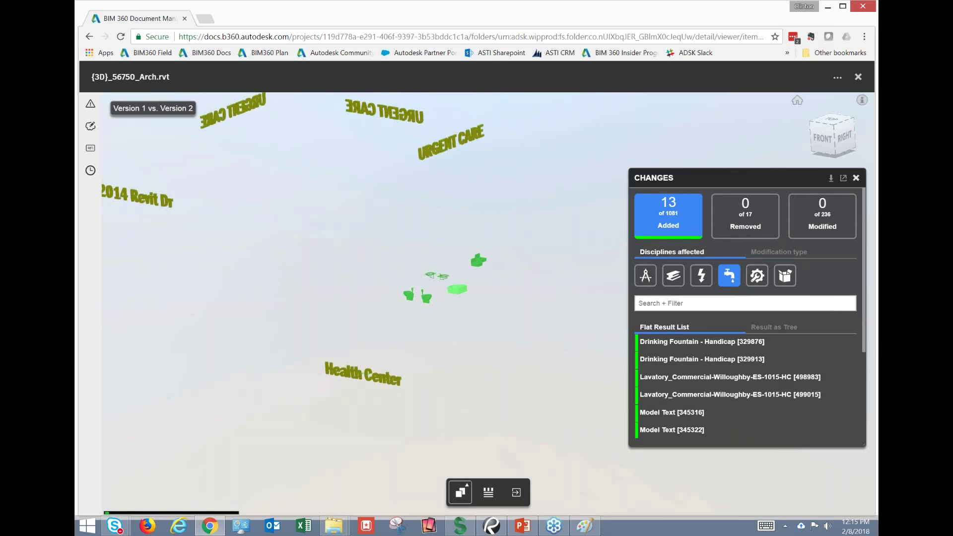
- Step through the added drinking fountains, lavatories and Model Text elements one by one
scroll(444, 282, up, 3)
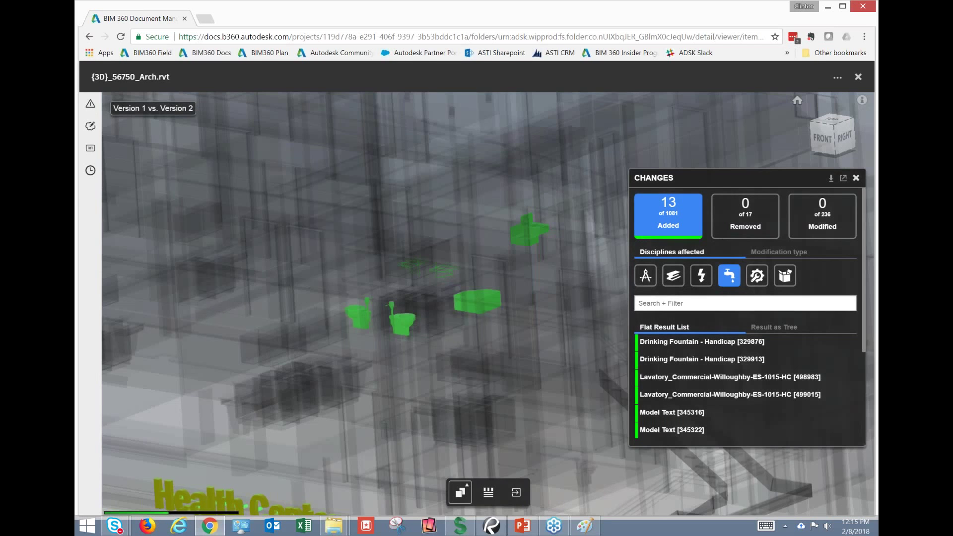
click(665, 341)
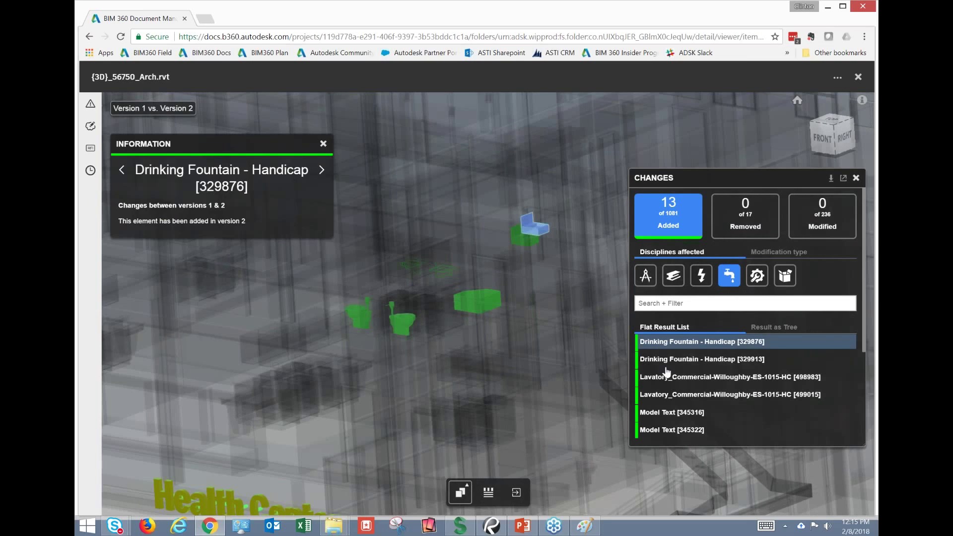
click(319, 171)
click(320, 170)
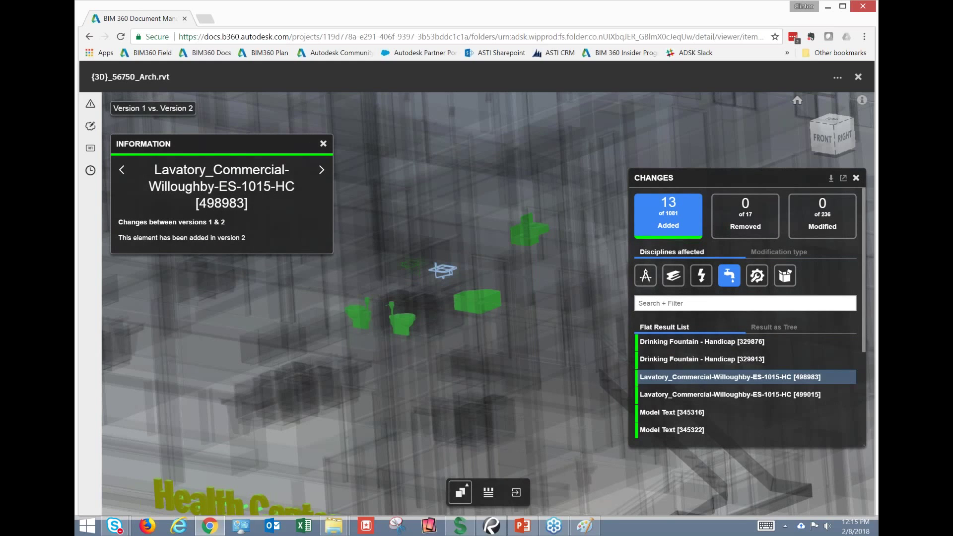
click(729, 395)
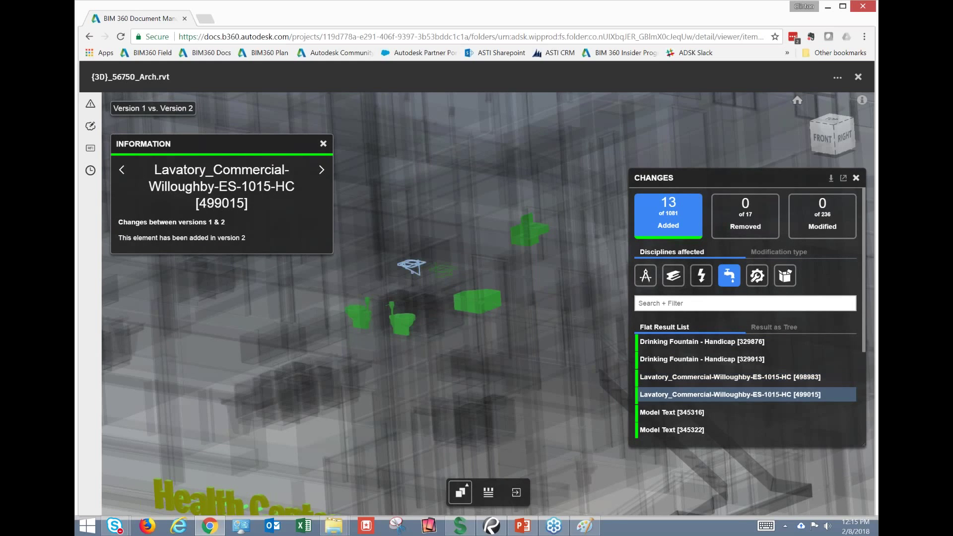
click(320, 171)
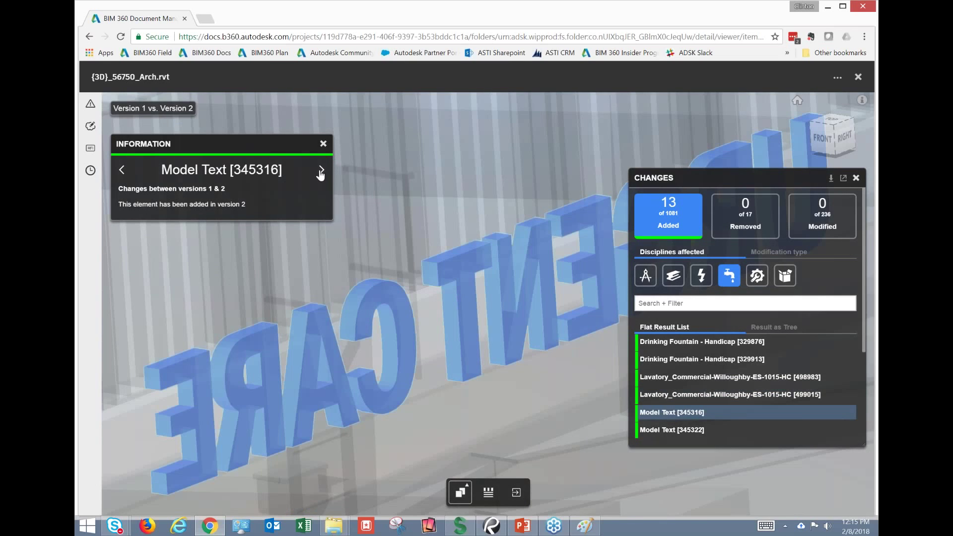
click(321, 170)
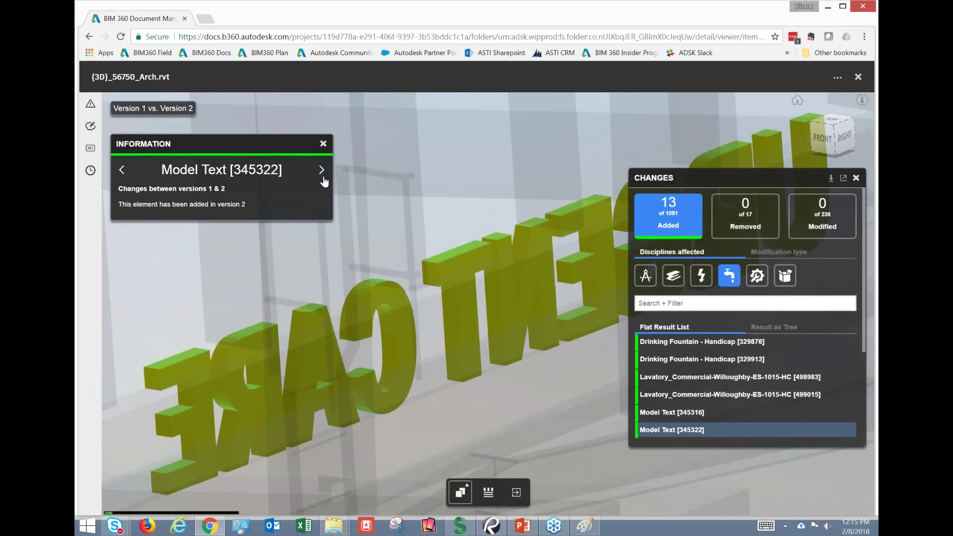
scroll(422, 249, down, 3)
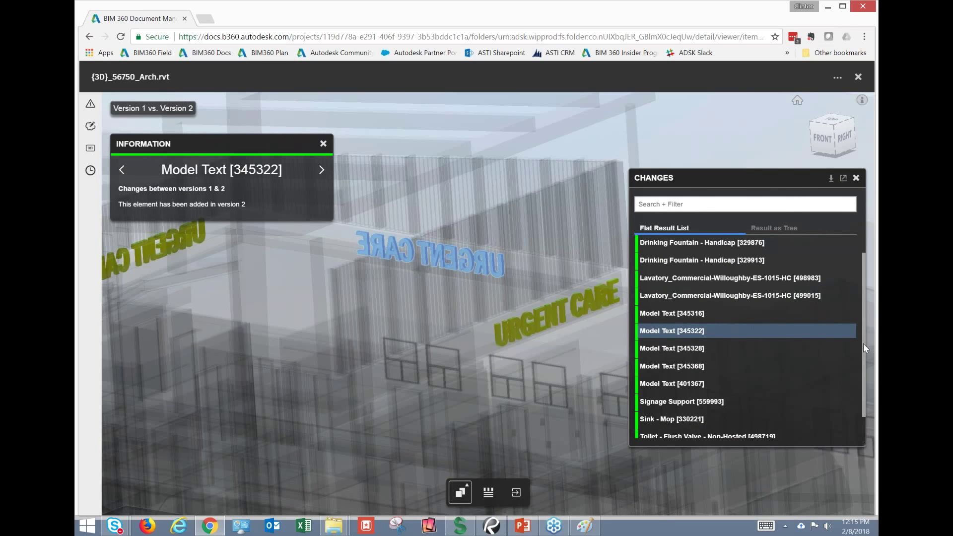
- Zoom and orbit to the two removed Single_Scrub_Sink_2740 elements shown in red
scroll(859, 320, up, 3)
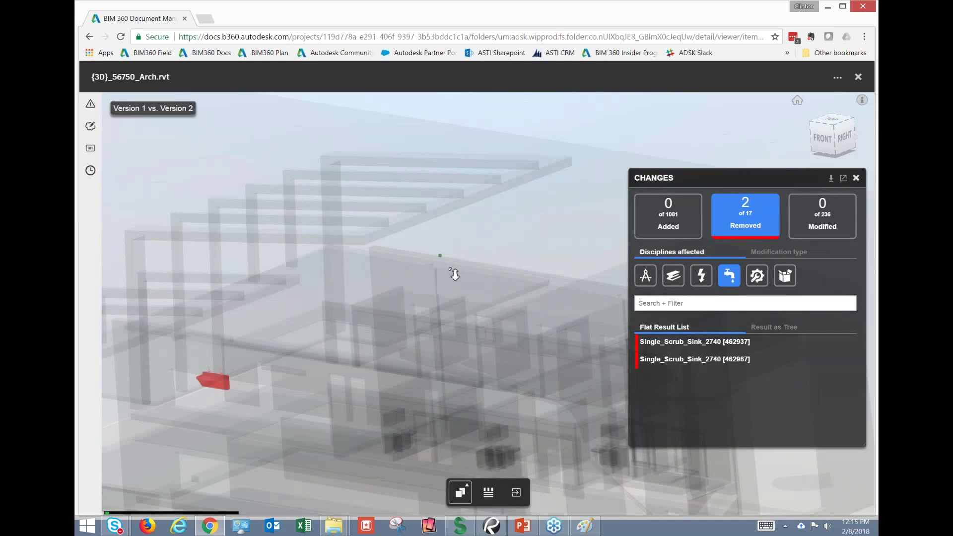
drag(454, 275, 454, 290)
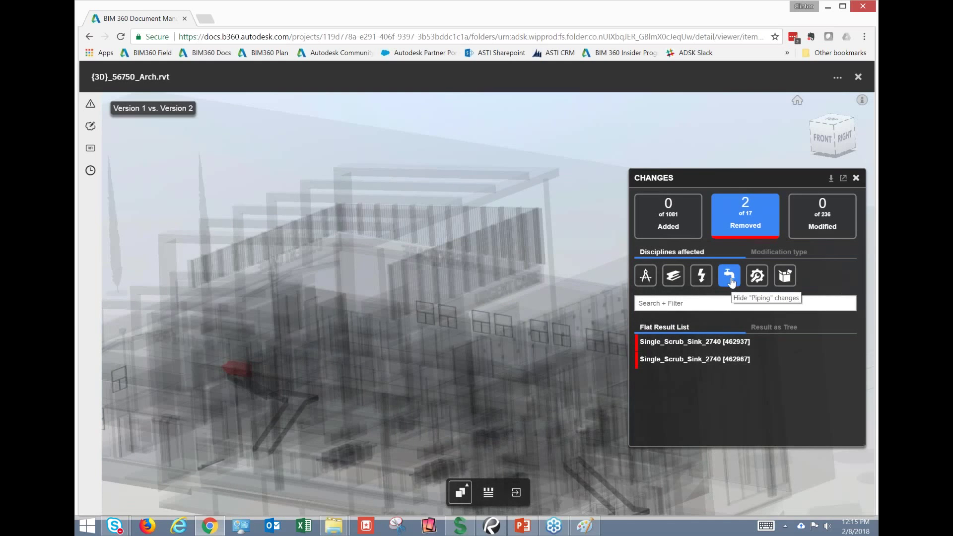
- Enable Electrical, Structural and Architecture disciplines so all 17 removals show, and orbit to the walls
click(701, 283)
click(646, 280)
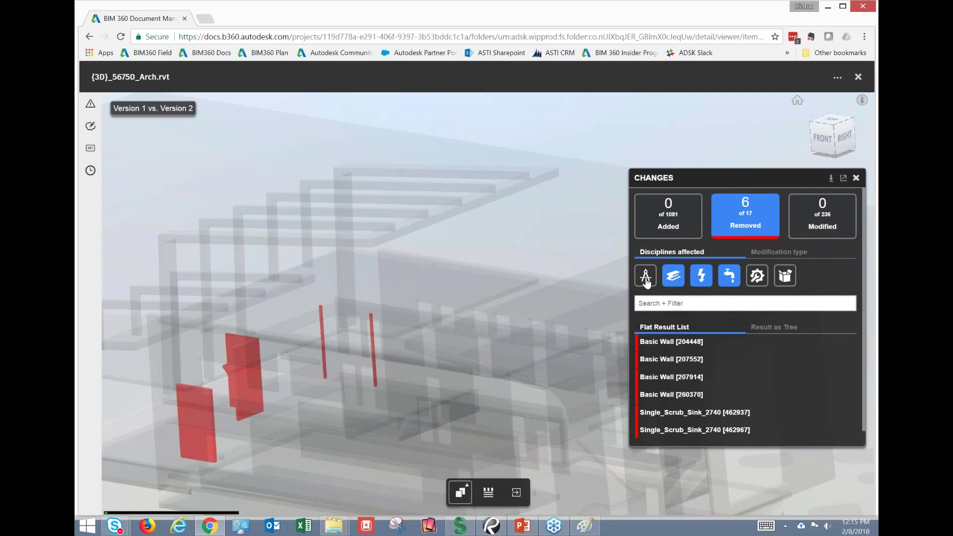
click(646, 281)
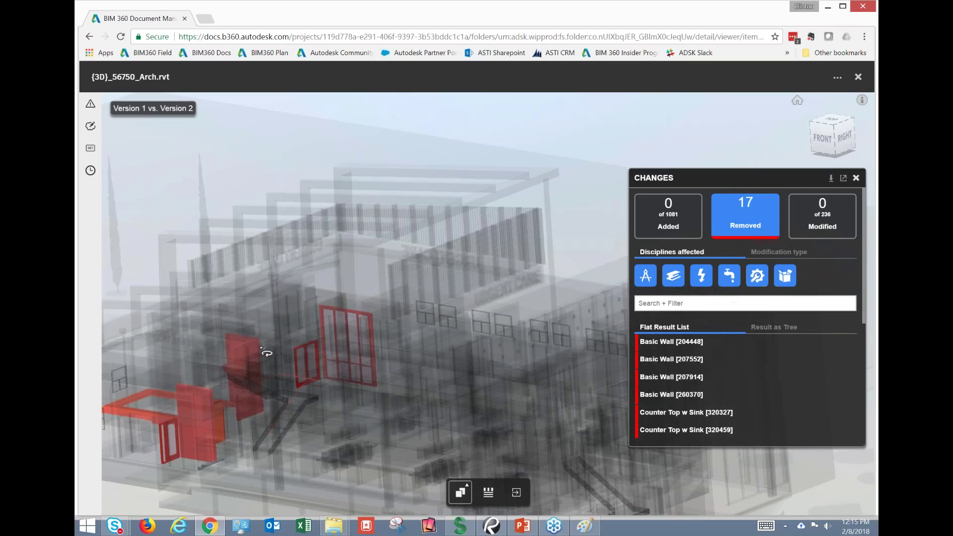
scroll(207, 419, up, 3)
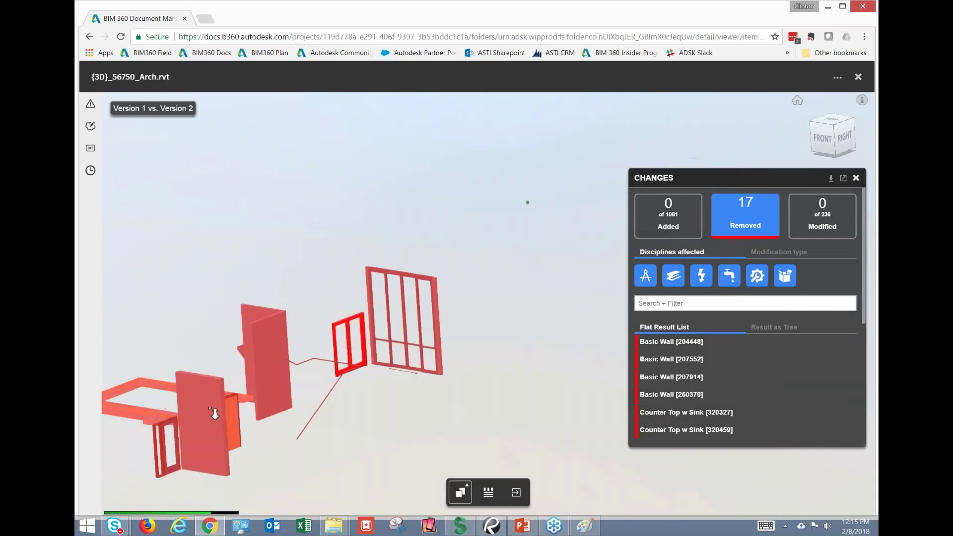
drag(215, 413, 668, 373)
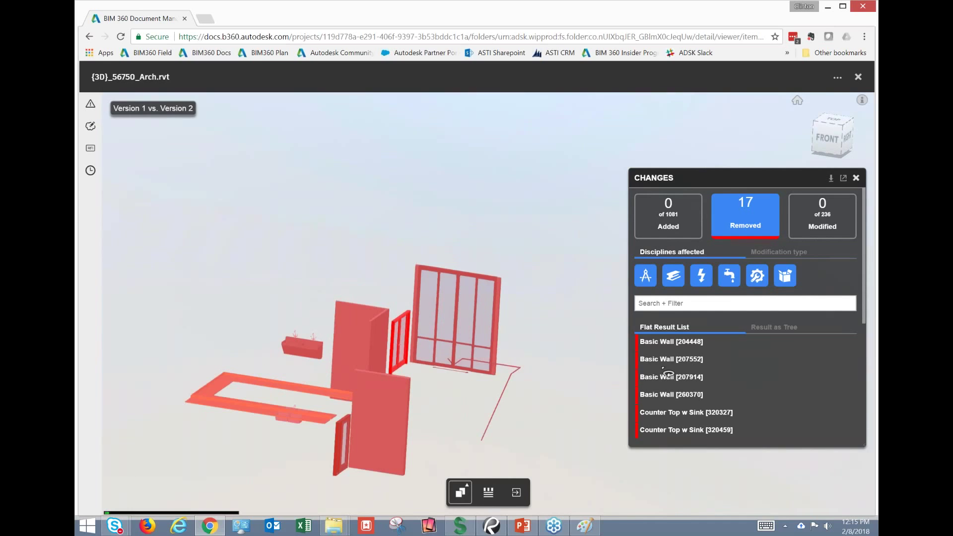
- Review the removed Basic Wall [204448], the following walls and Counter Top w Sink [320327]
click(671, 342)
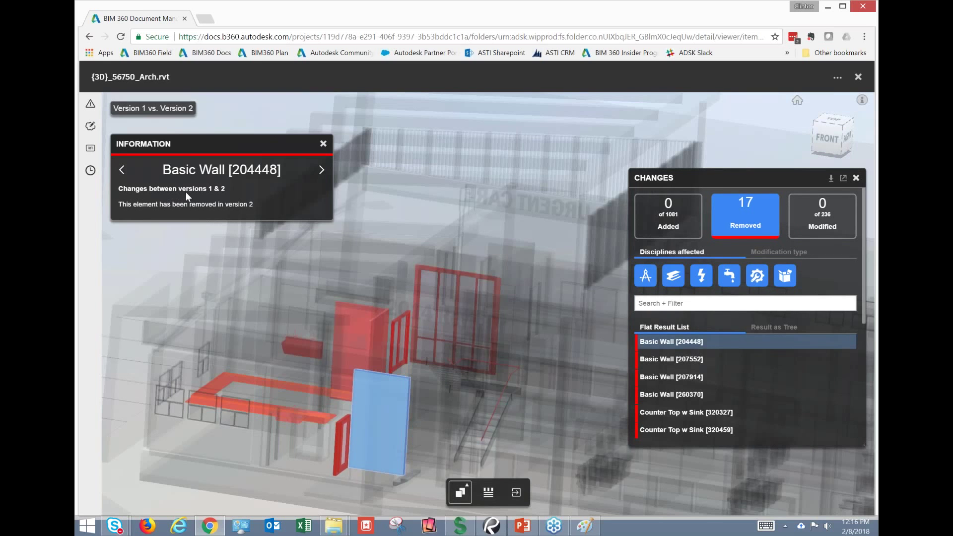
click(321, 170)
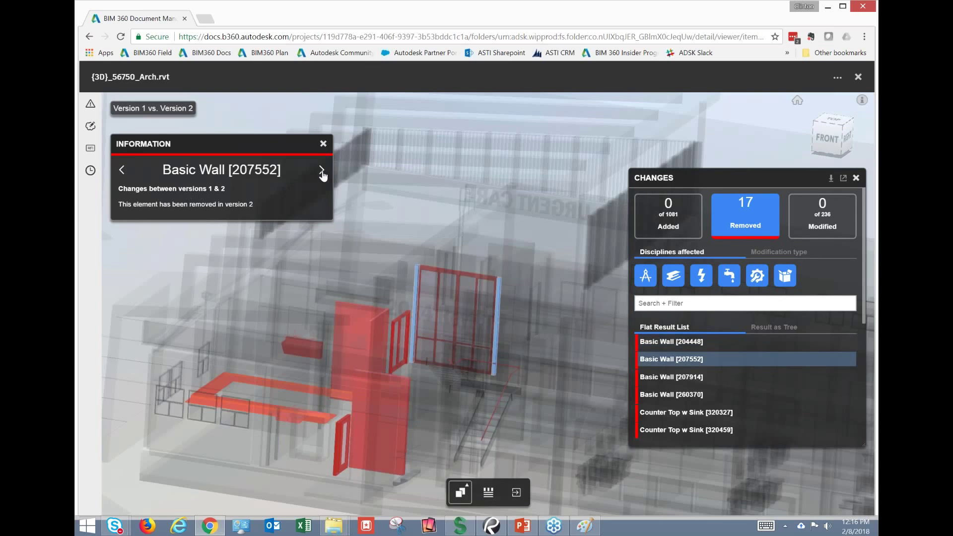
click(321, 170)
click(321, 170)
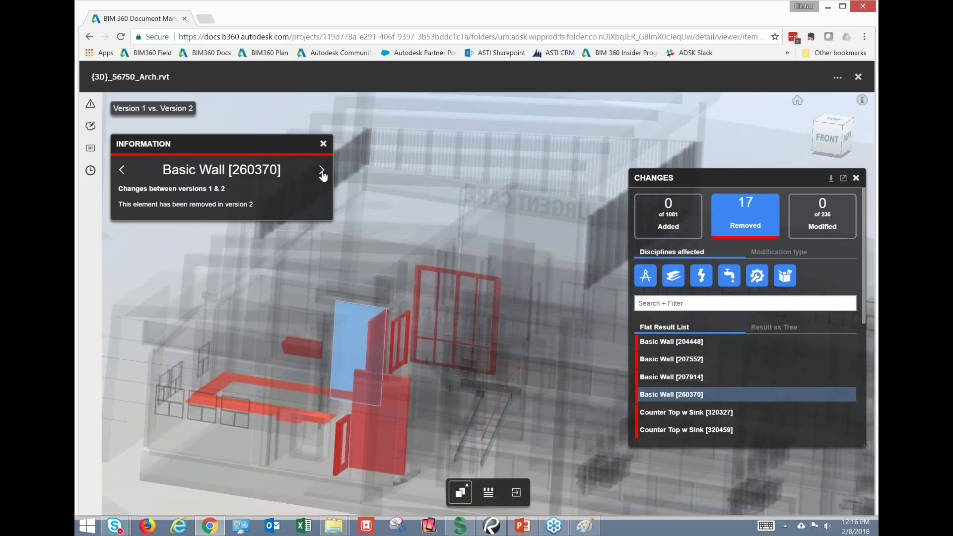
click(321, 170)
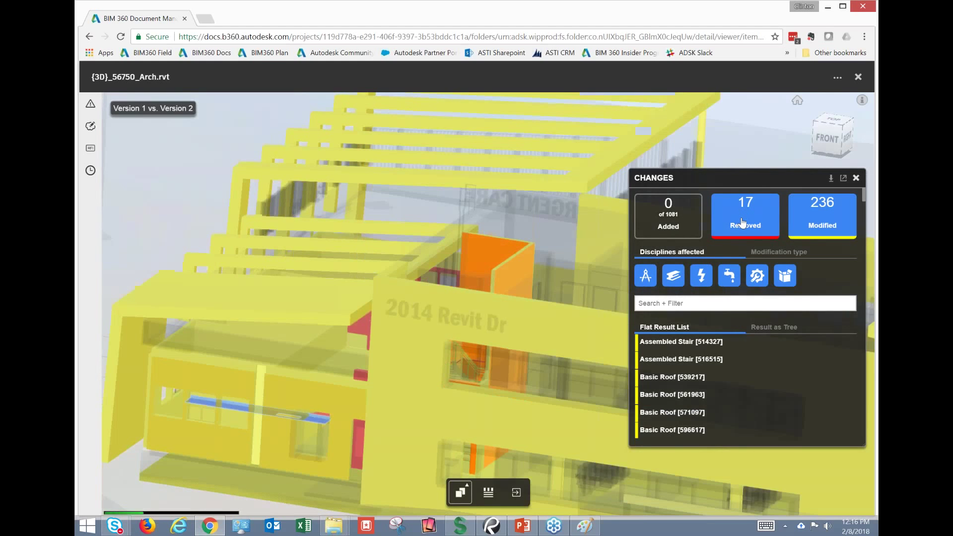
- Show the 236 modified elements and compare Basic Roof [539217] between Version 1 and Version 2
click(742, 224)
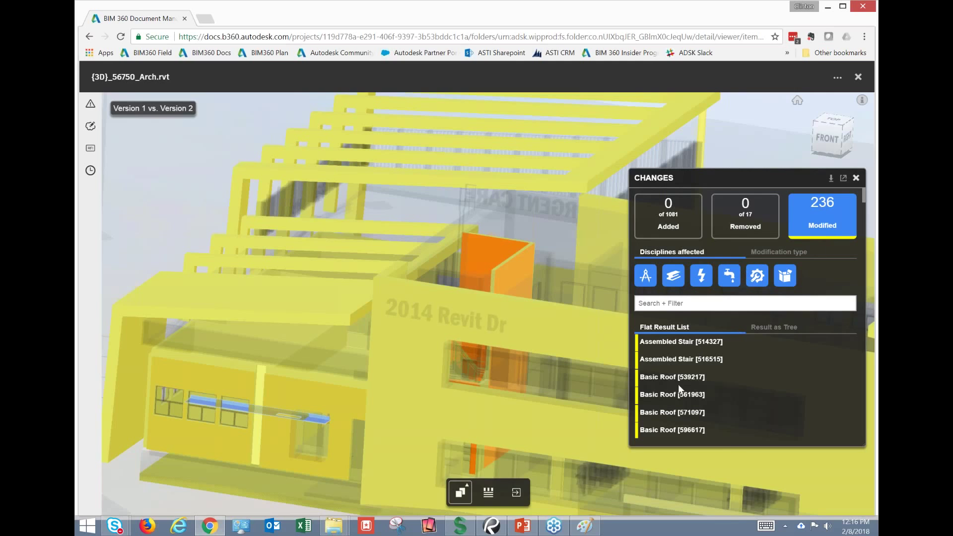
click(664, 378)
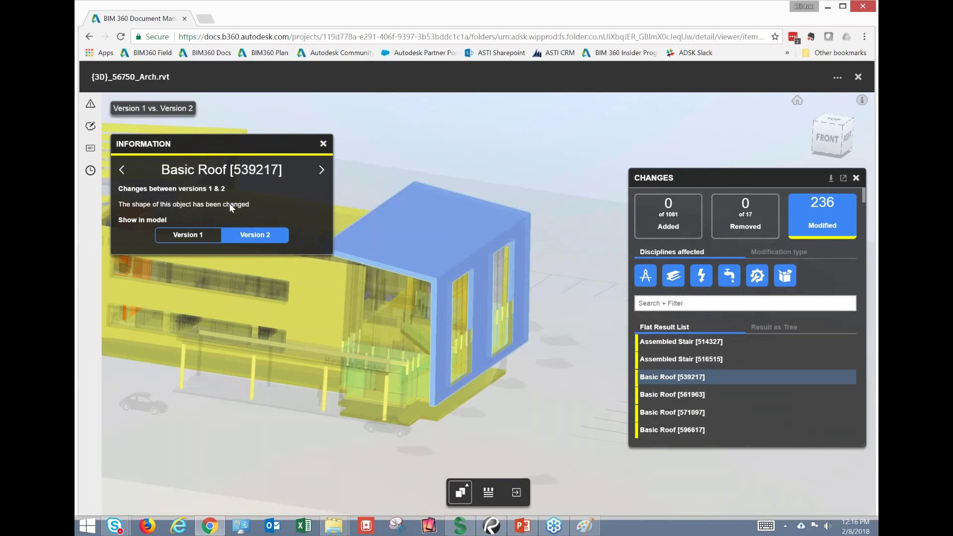
click(195, 240)
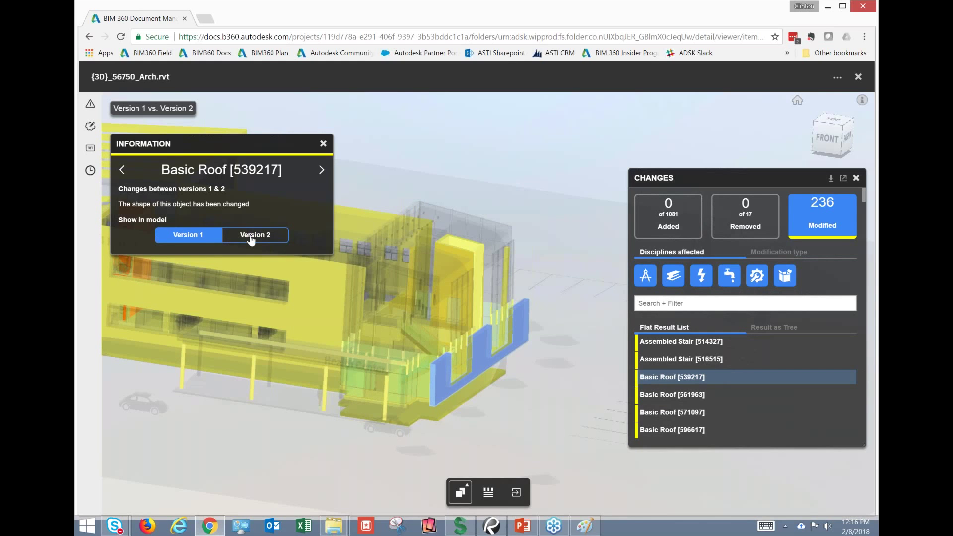
click(252, 237)
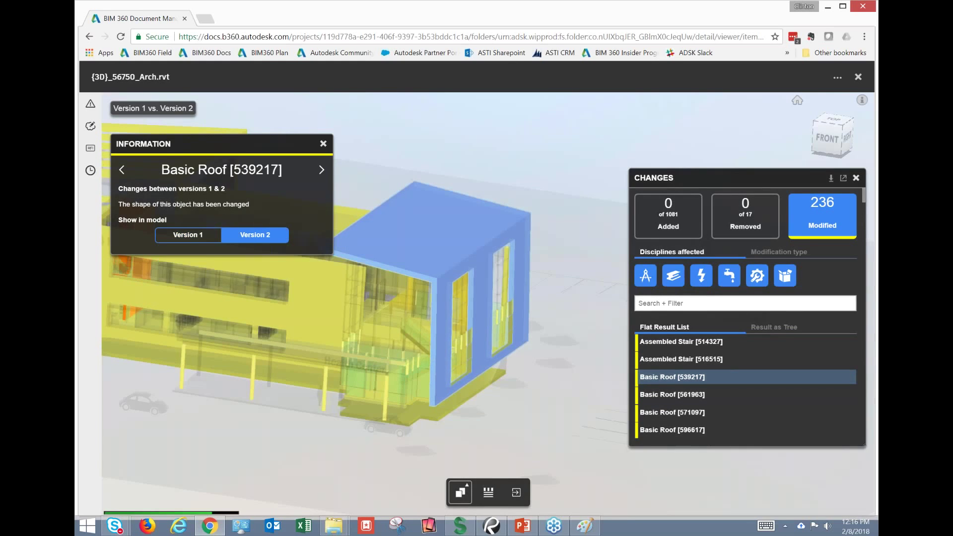
- Compare Version 1 and Version 2 shapes of Basic Roof [561963] and Basic Roof [571097]
click(691, 397)
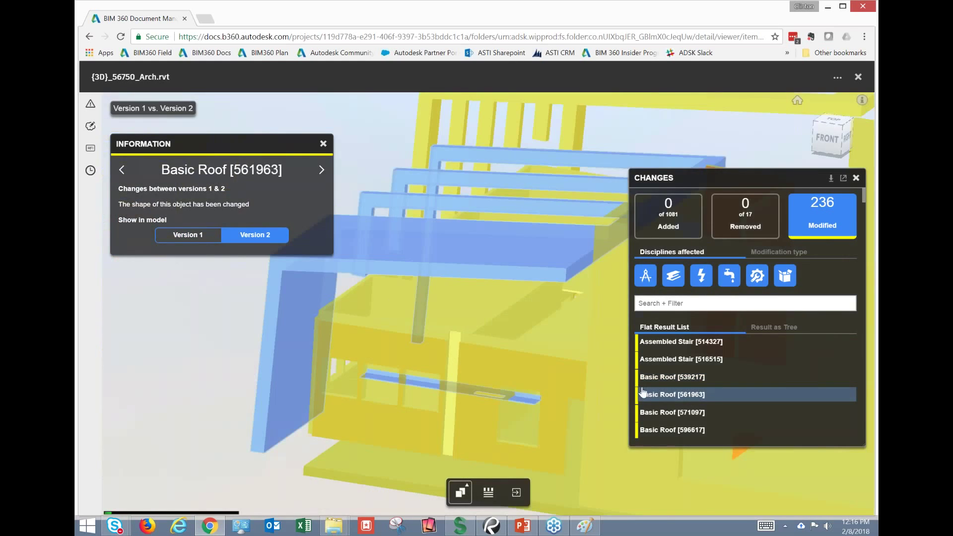
click(189, 235)
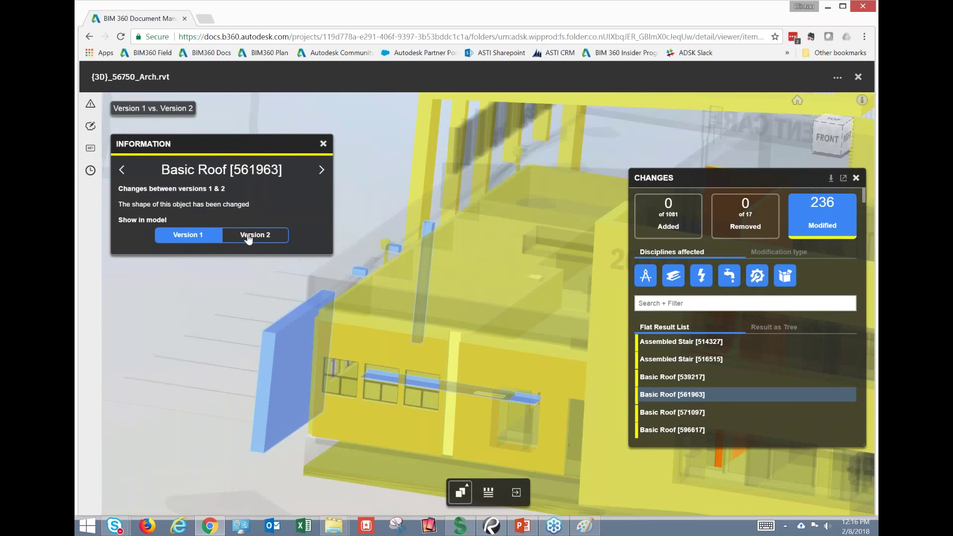
click(252, 235)
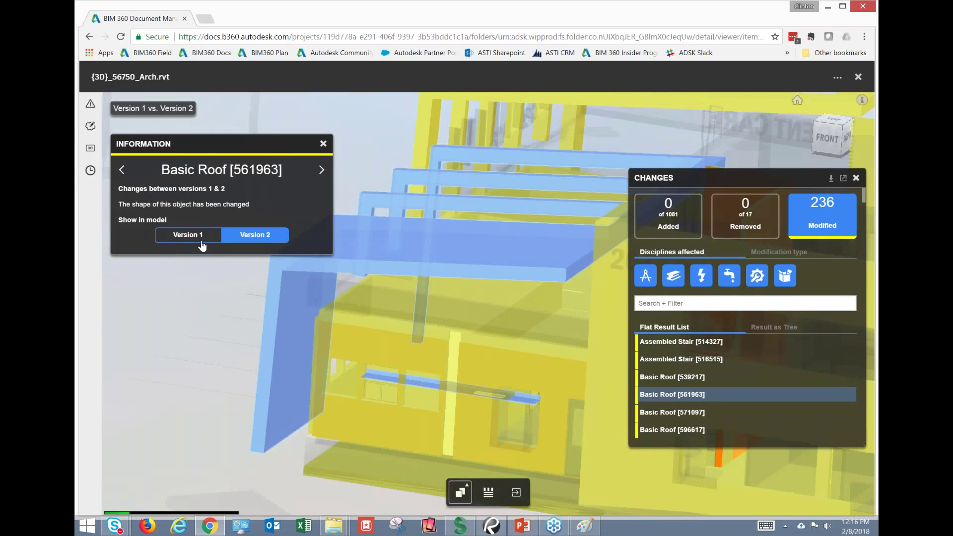
click(201, 238)
scroll(426, 256, down, 6)
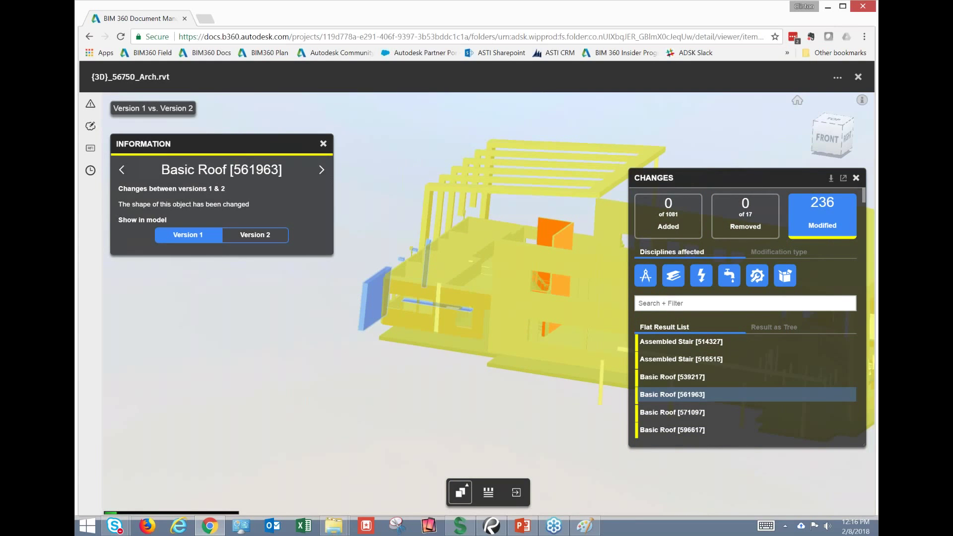
click(660, 411)
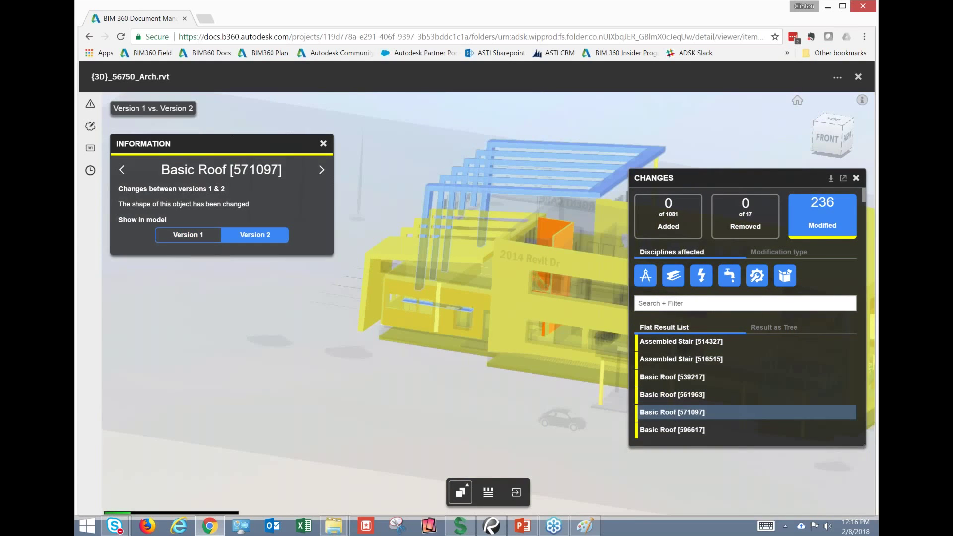
click(199, 235)
click(251, 235)
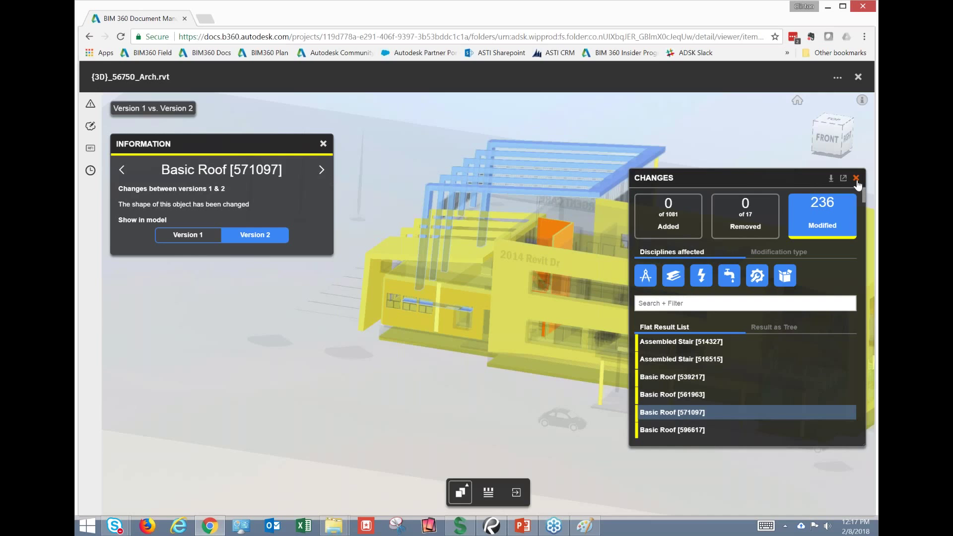
- Close the Changes and Information panels and orbit to view the whole colour-coded building
click(856, 178)
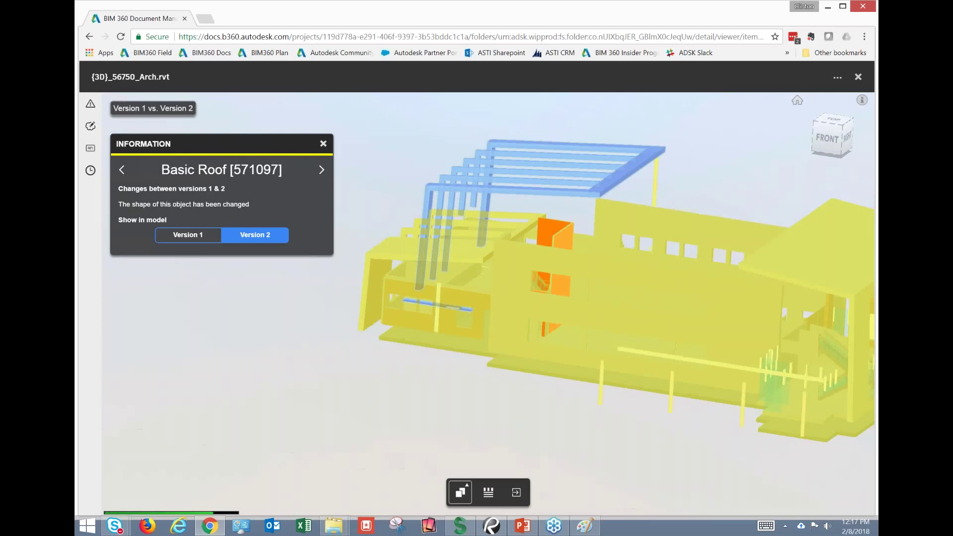
click(323, 144)
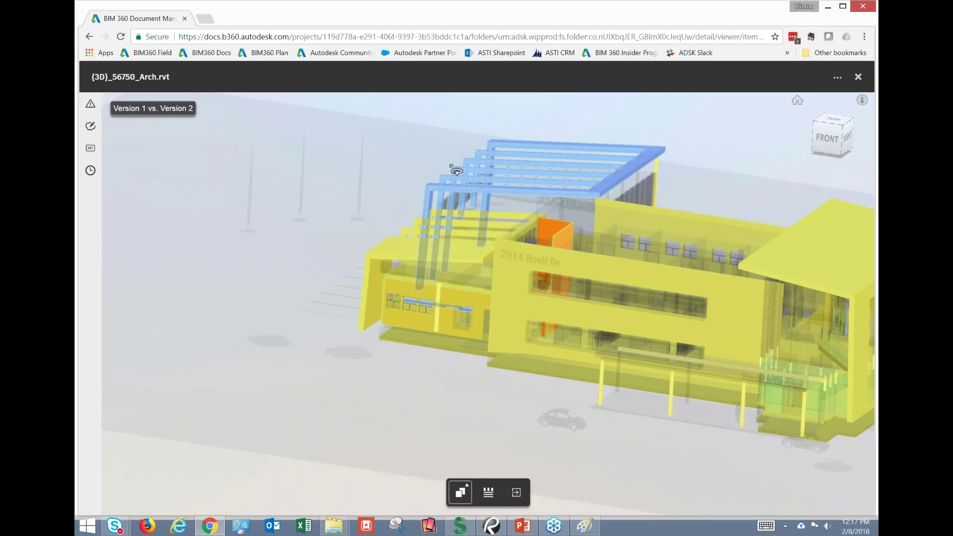
mouse_move(464, 156)
mouse_down()
mouse_move(451, 154)
mouse_move(479, 169)
mouse_up()
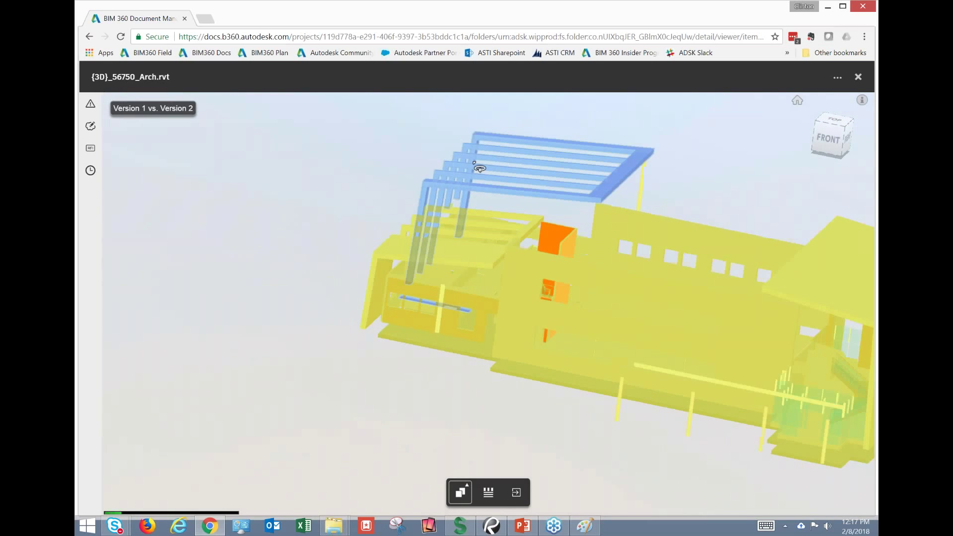